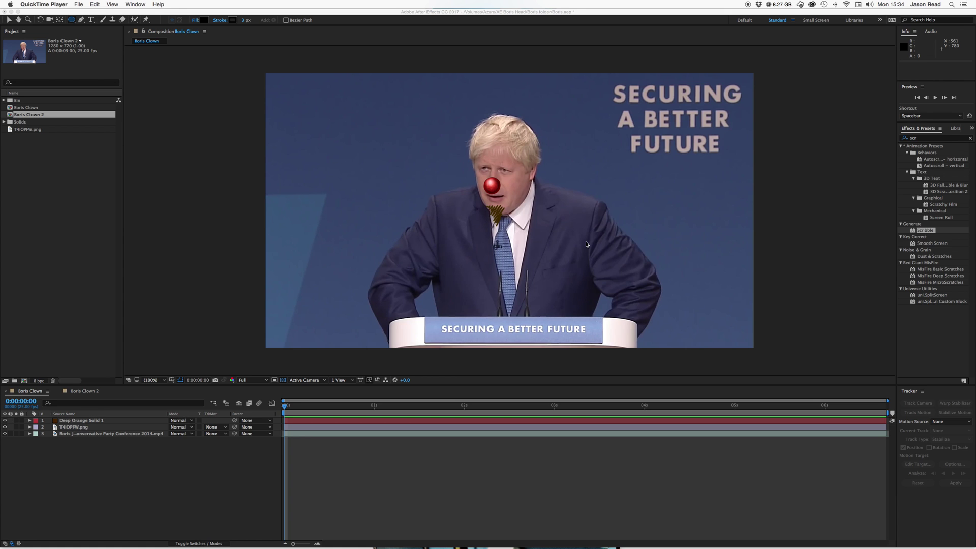
Step: Preview the finished Boris Clown comp, then switch to the Boris Clown 2 composition
click(465, 481)
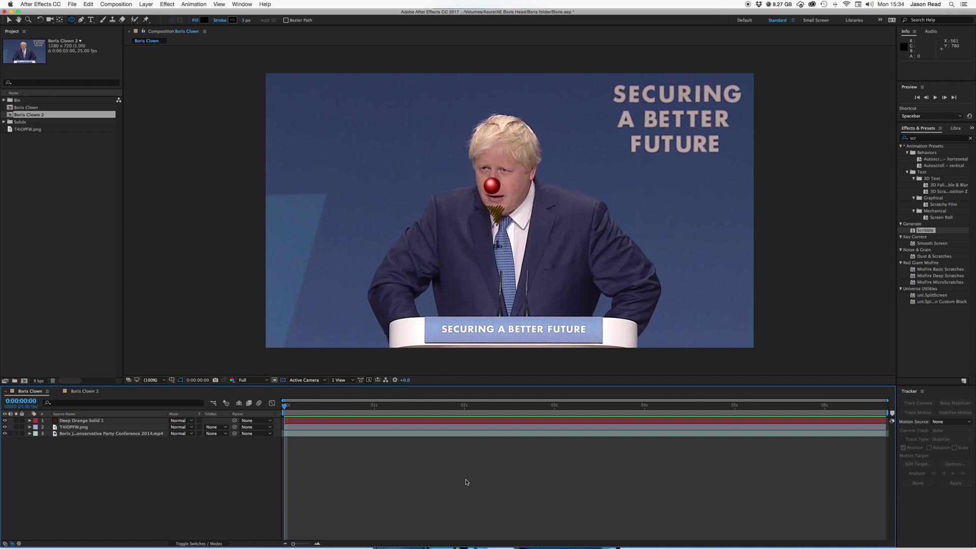
key(space)
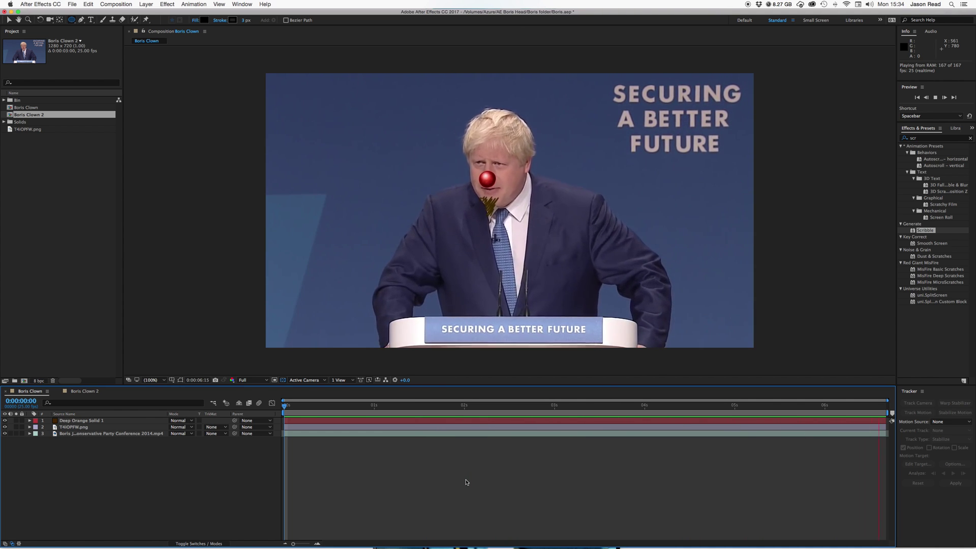
click(81, 391)
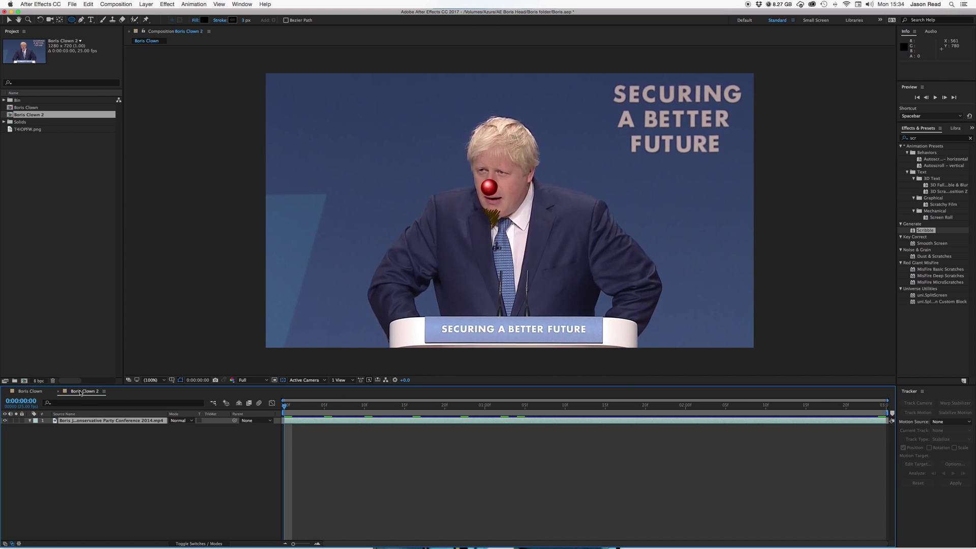
Step: Preview the raw speech footage, then draw an elliptical mask around Boris Johnson's face
key(space)
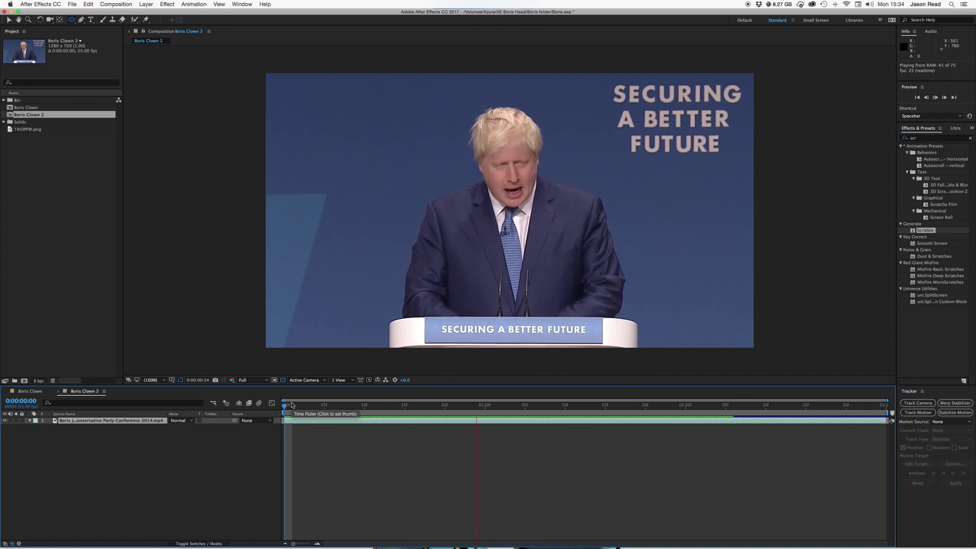
key(space)
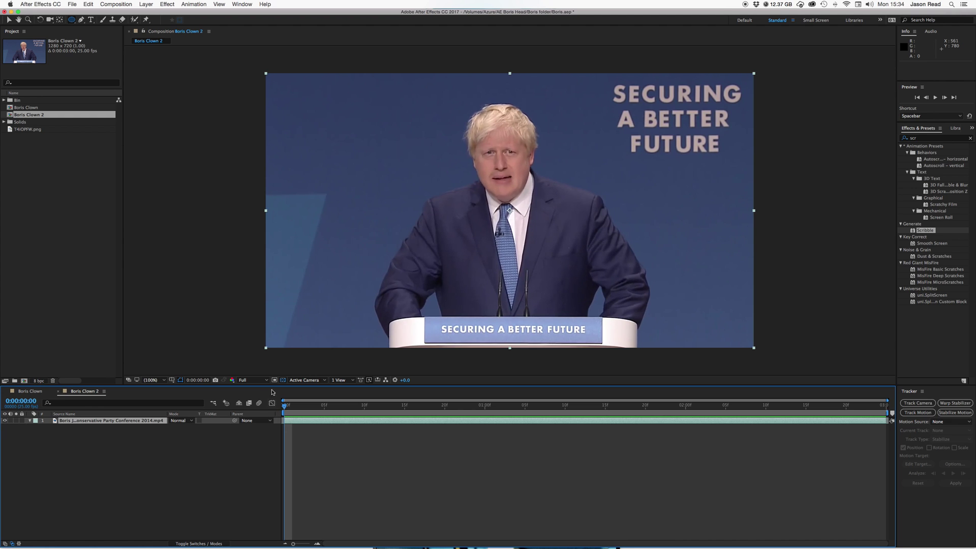
drag(468, 108, 534, 200)
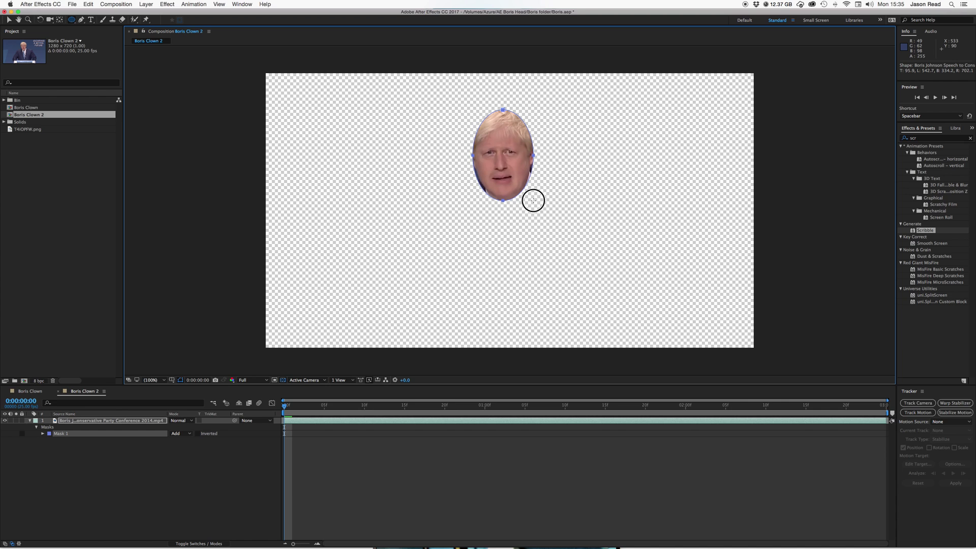
Step: Track Mask 1 forward through the clip using Face Tracking (Detailed Features)
drag(533, 200, 533, 201)
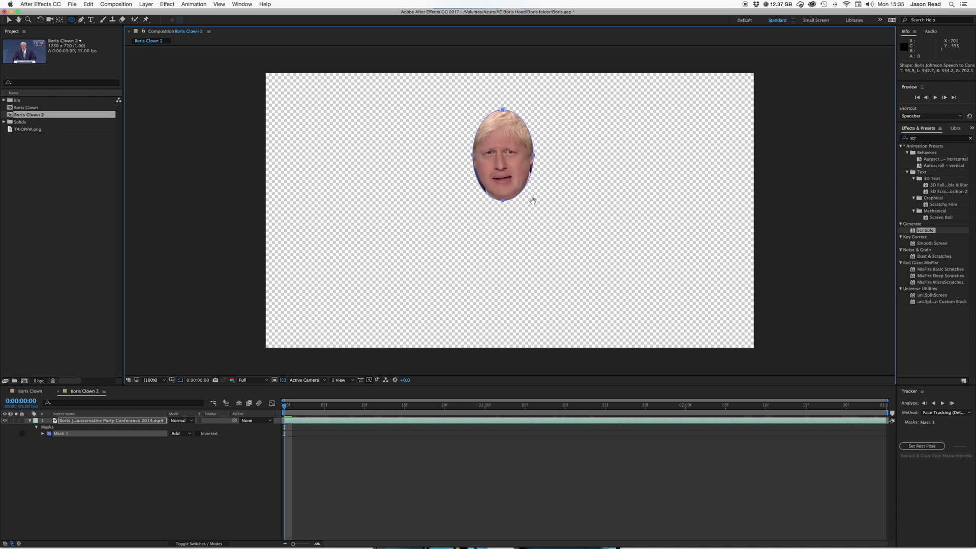
click(945, 412)
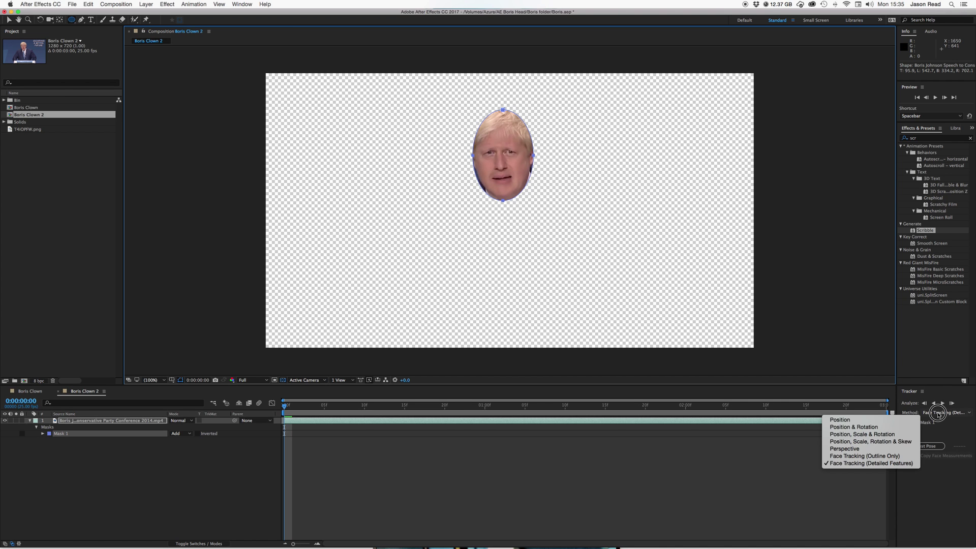
click(864, 463)
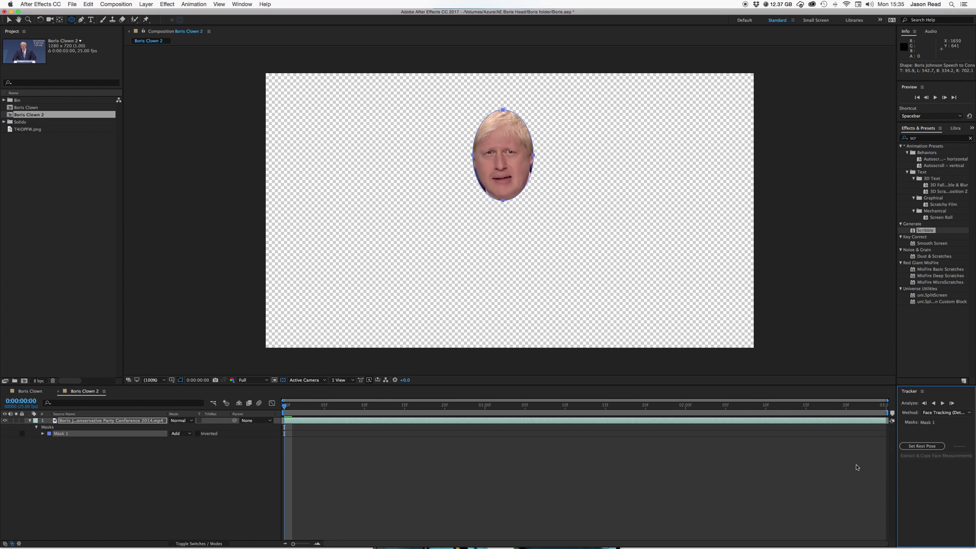
click(943, 403)
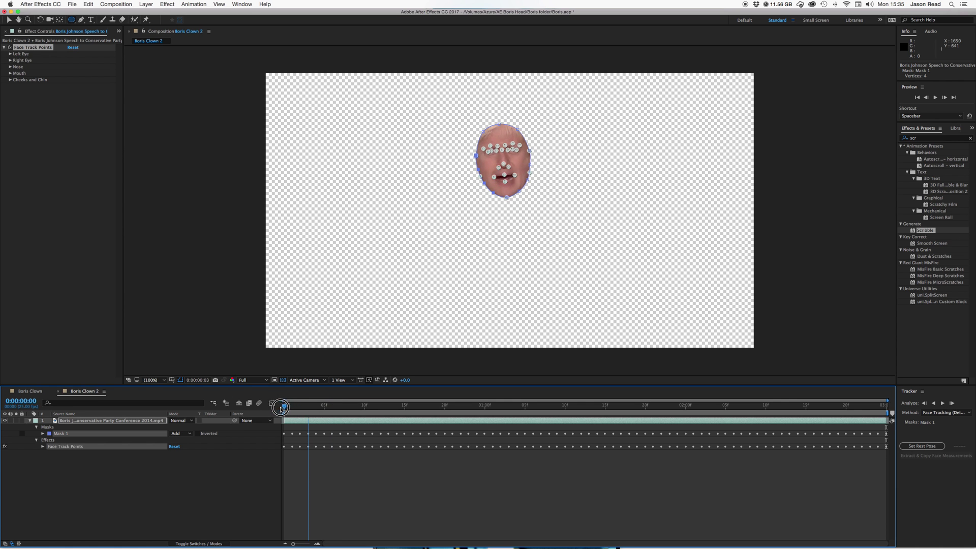
Step: Show the project list, reveal the footage's Face Track Point keyframes, and select T4IOPFW.png
click(430, 471)
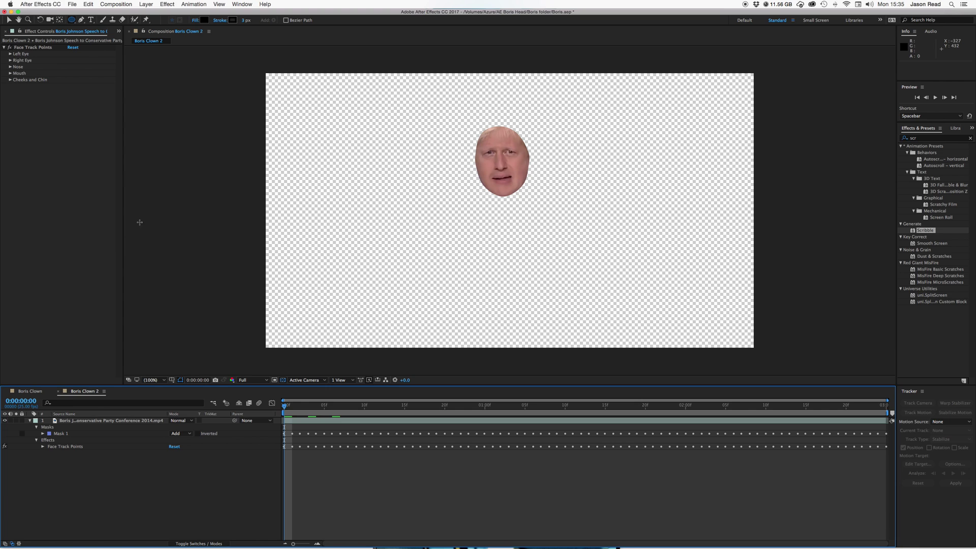
click(6, 31)
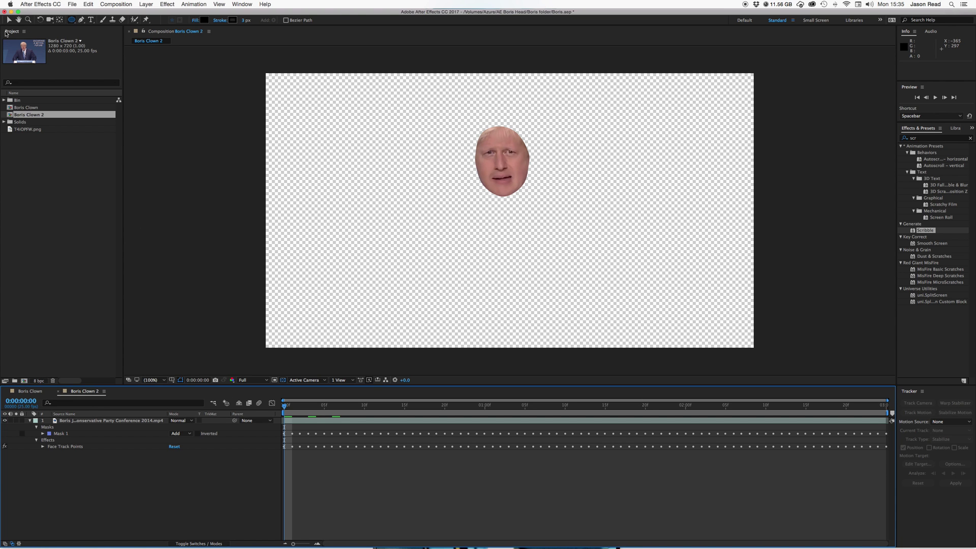
click(310, 420)
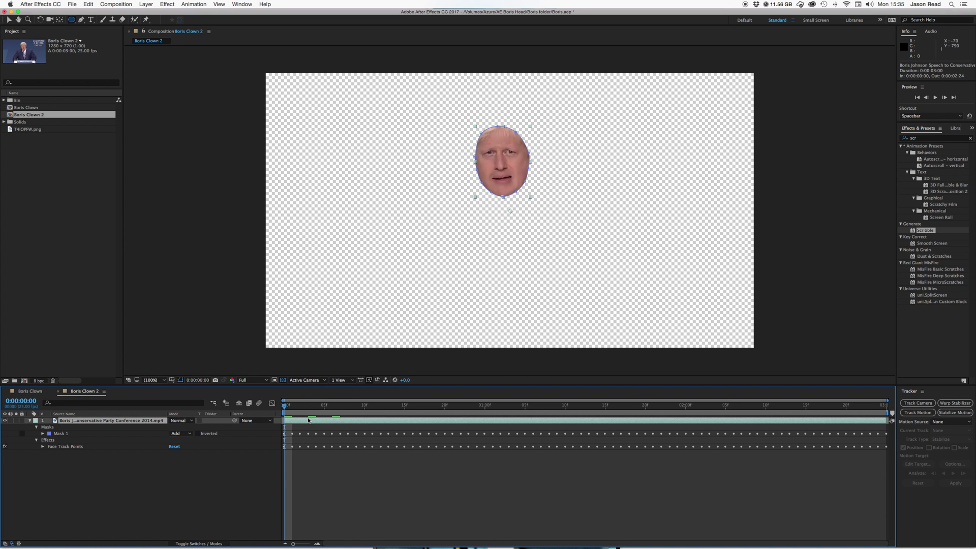
key(u)
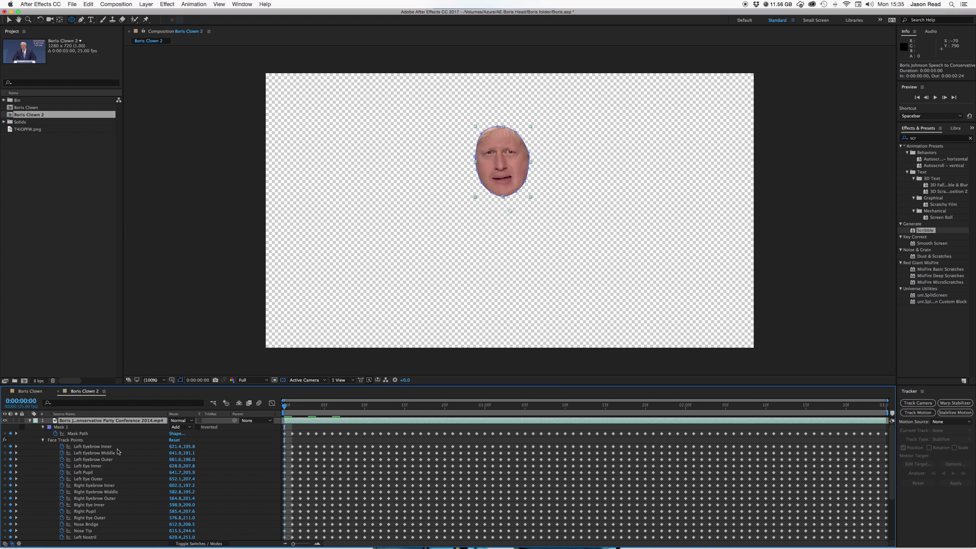
scroll(126, 451, down, 5)
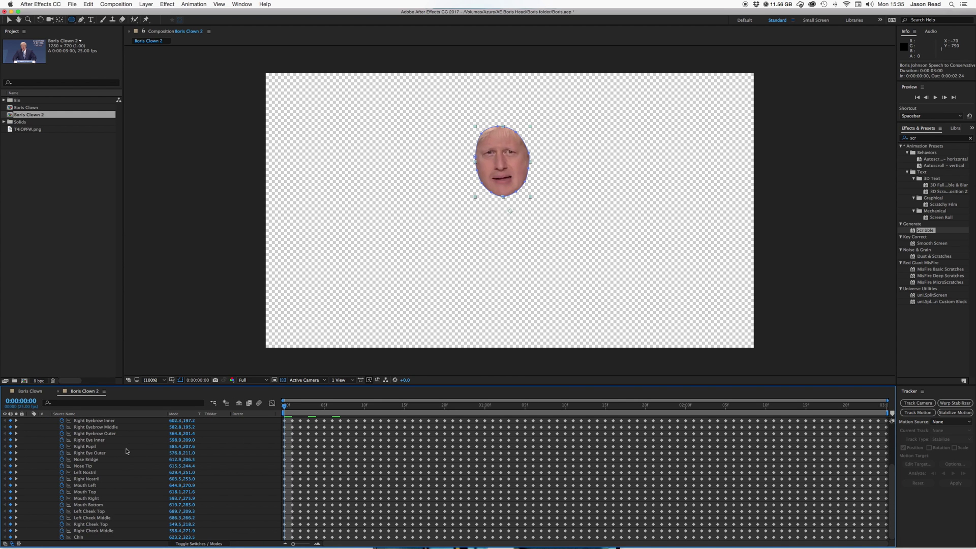
scroll(126, 451, up, 5)
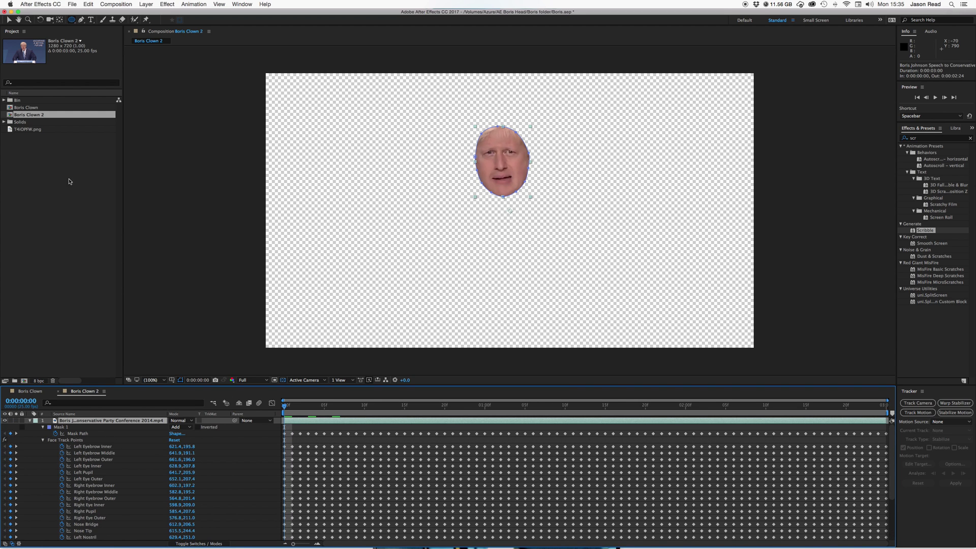
click(49, 154)
click(8, 129)
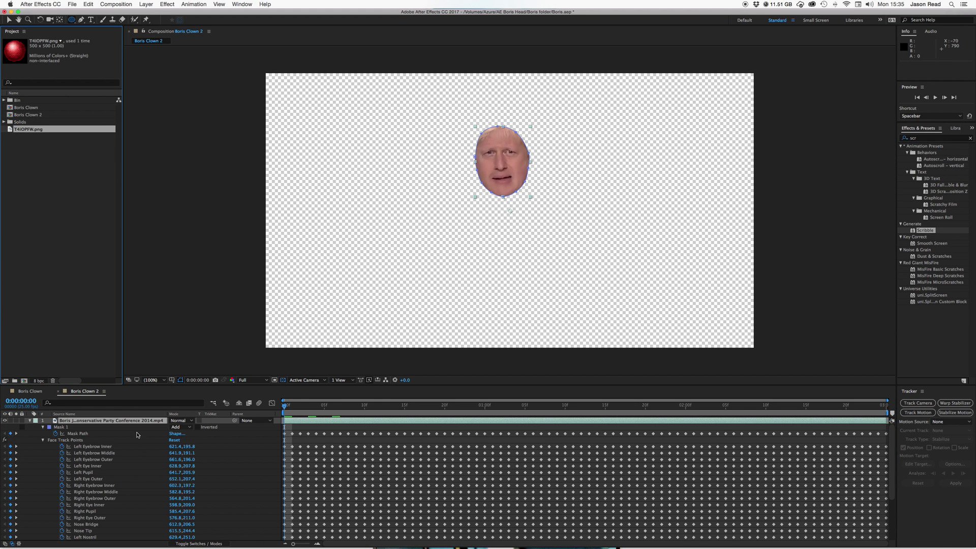
Step: Set Mask 1 mode to None so the full speech footage shows again
click(183, 430)
click(182, 427)
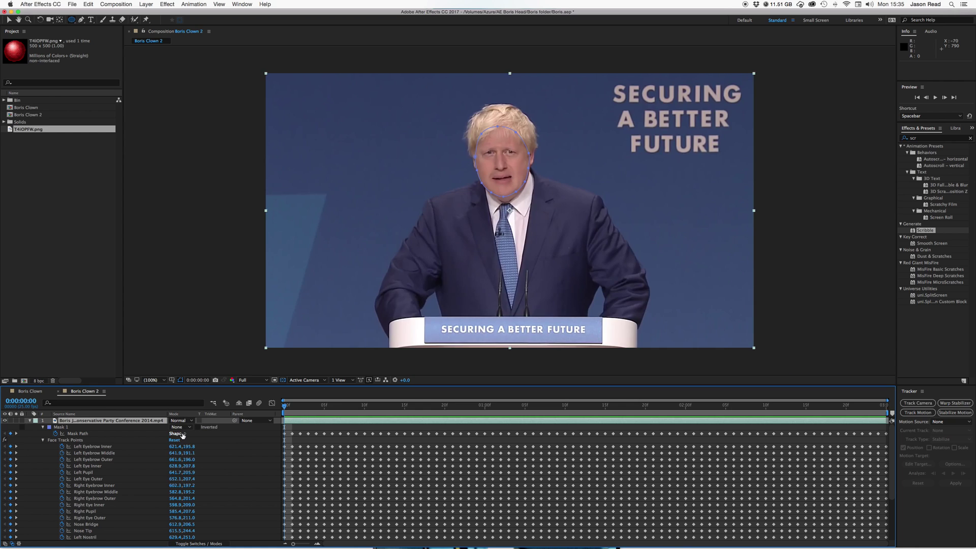
click(334, 442)
Step: Add T4IOPFW.png over the face and scale it to 8% to sit on the nose
drag(10, 131, 500, 169)
key(s)
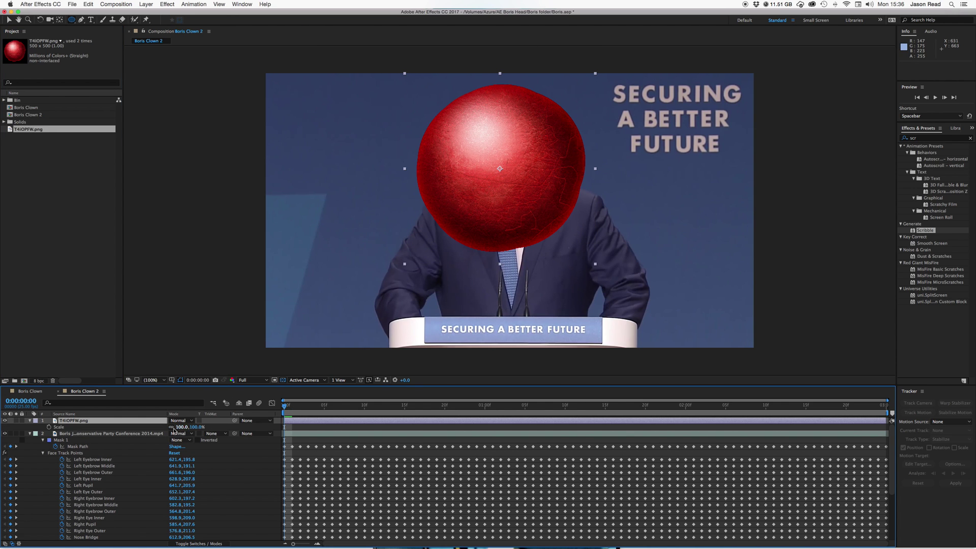
drag(181, 427, 149, 432)
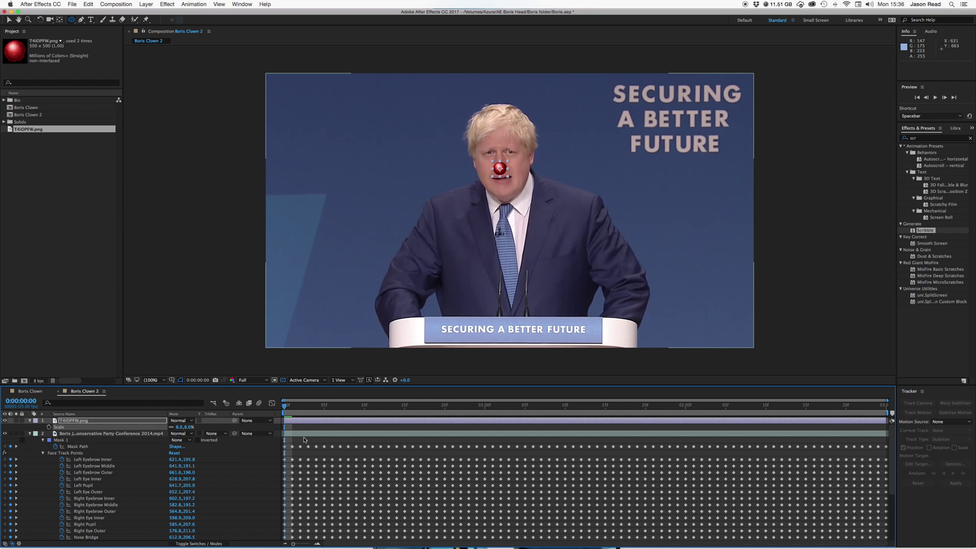
key(p)
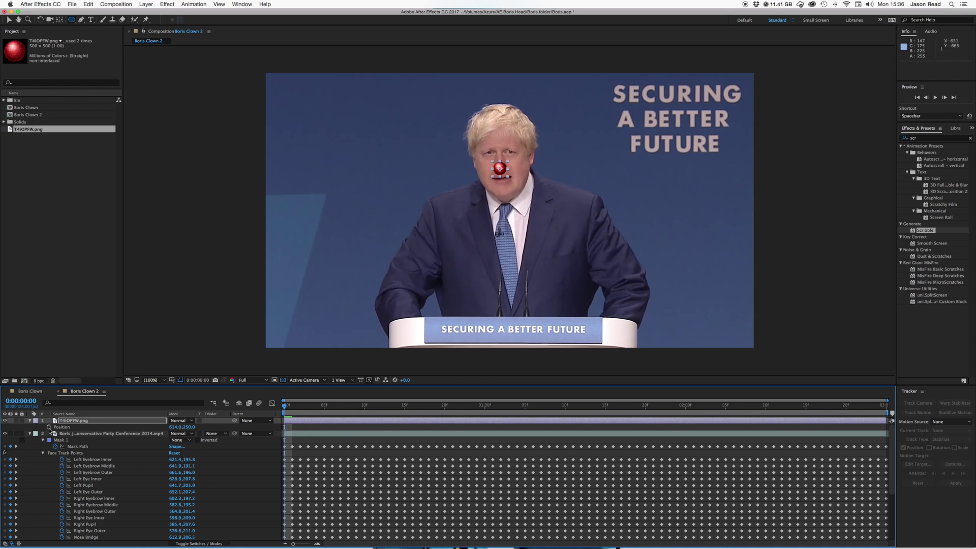
Step: Link the red ball's Position by expression to the Nose Tip face track point
alt+click(49, 427)
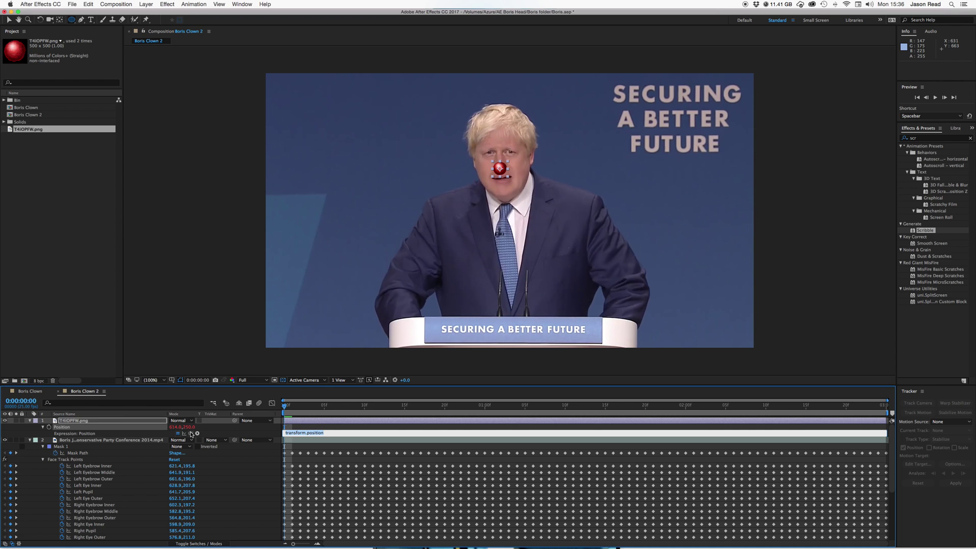
drag(192, 435, 85, 506)
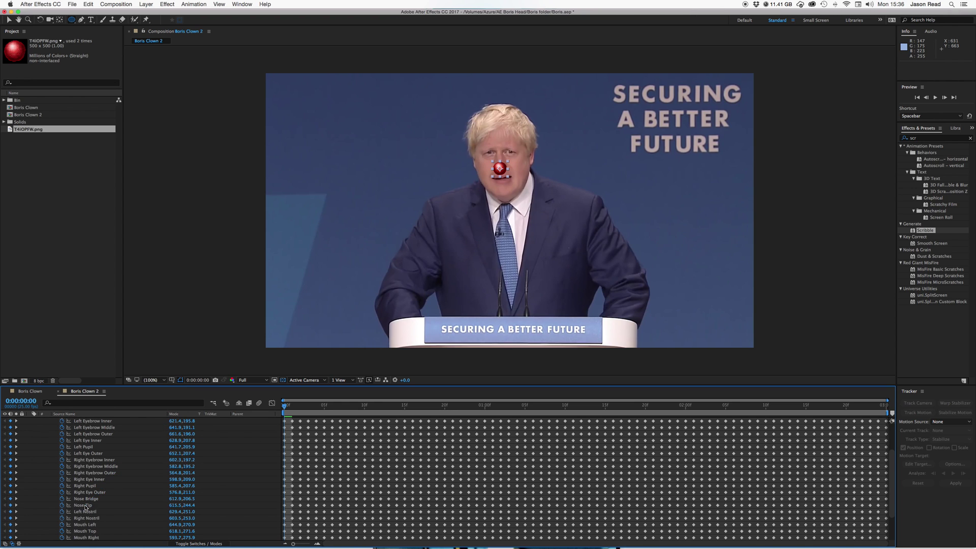
click(362, 446)
Step: Preview the nose tracking, collapse both layers, and return to the clip start
key(space)
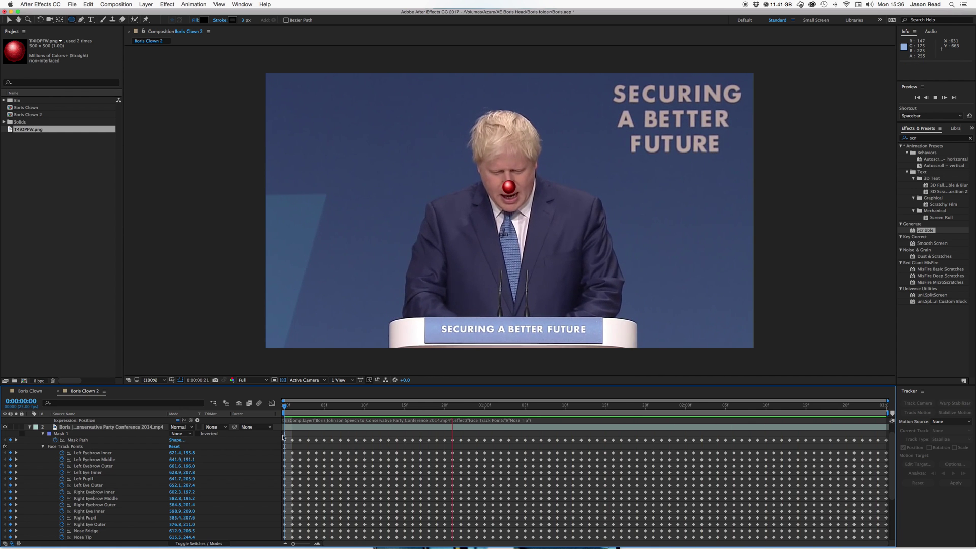
key(space)
scroll(114, 433, up, 1)
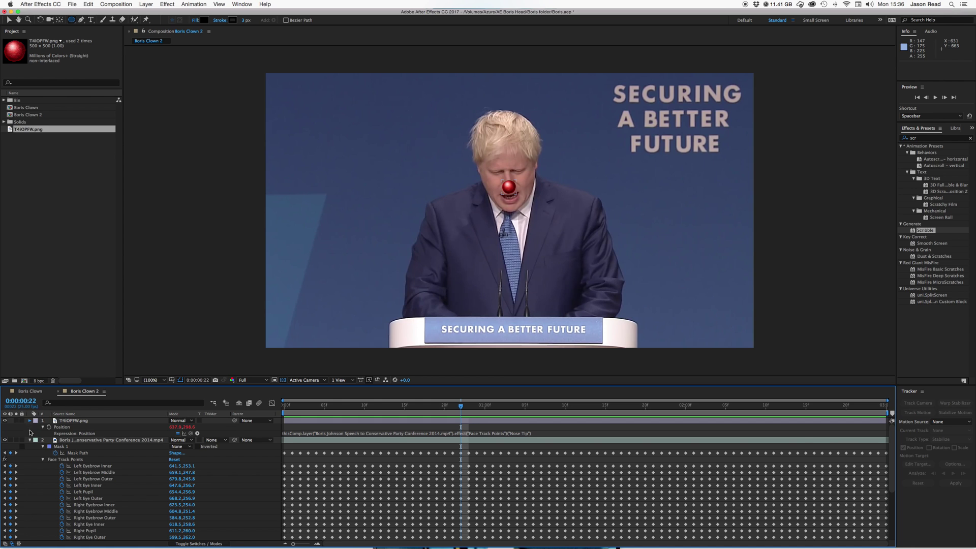
click(30, 421)
click(29, 427)
click(276, 411)
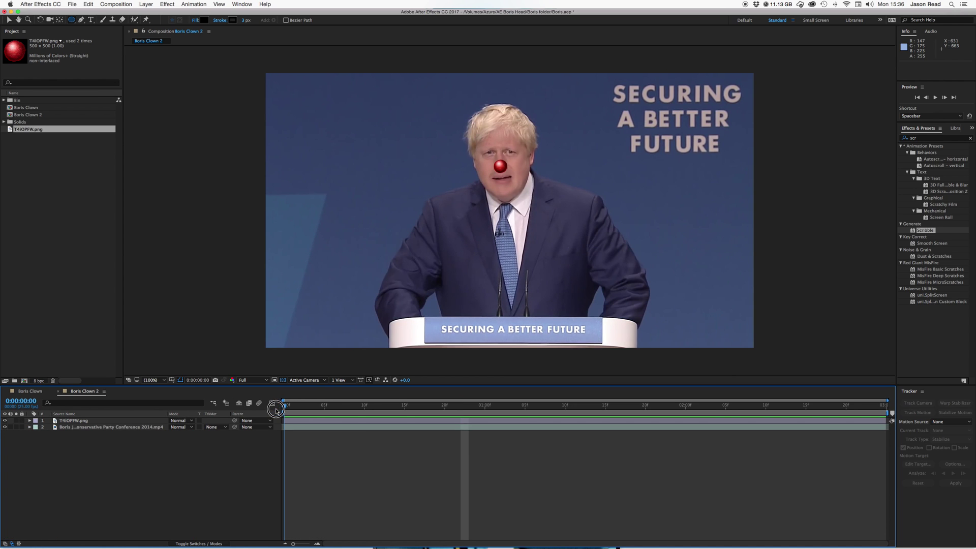
Step: Create a full-frame brown solid layer named Beard with Layer > New > Solid
click(146, 4)
mouse_move(203, 14)
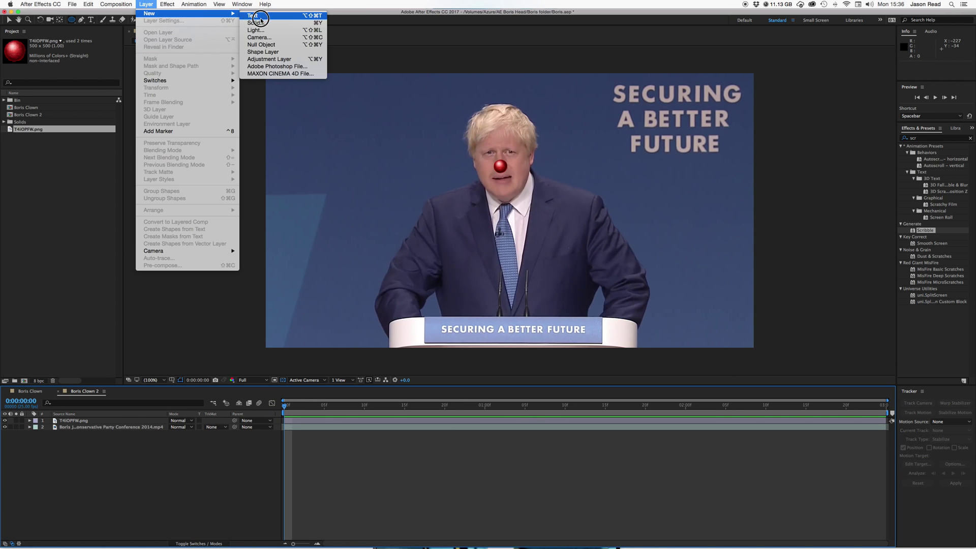
click(257, 21)
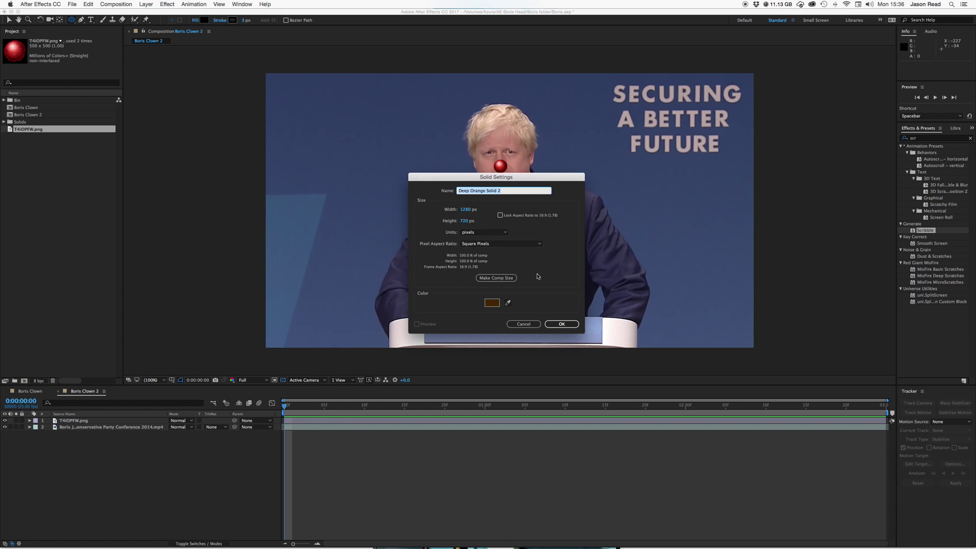
text(Beard)
click(563, 324)
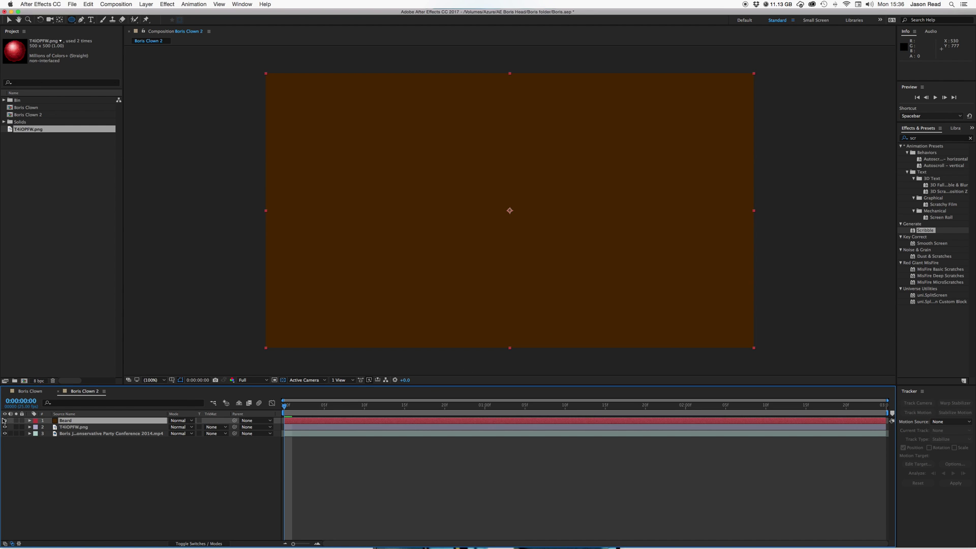
Step: With Beard hidden, draw a pen mask forming a downward V on the chin
click(5, 420)
click(81, 20)
click(494, 189)
drag(501, 201, 506, 214)
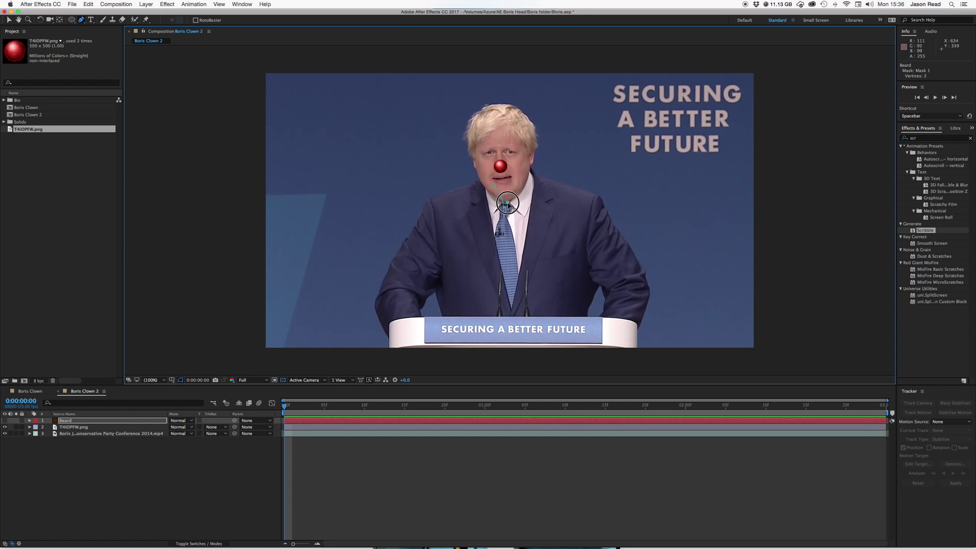
click(515, 187)
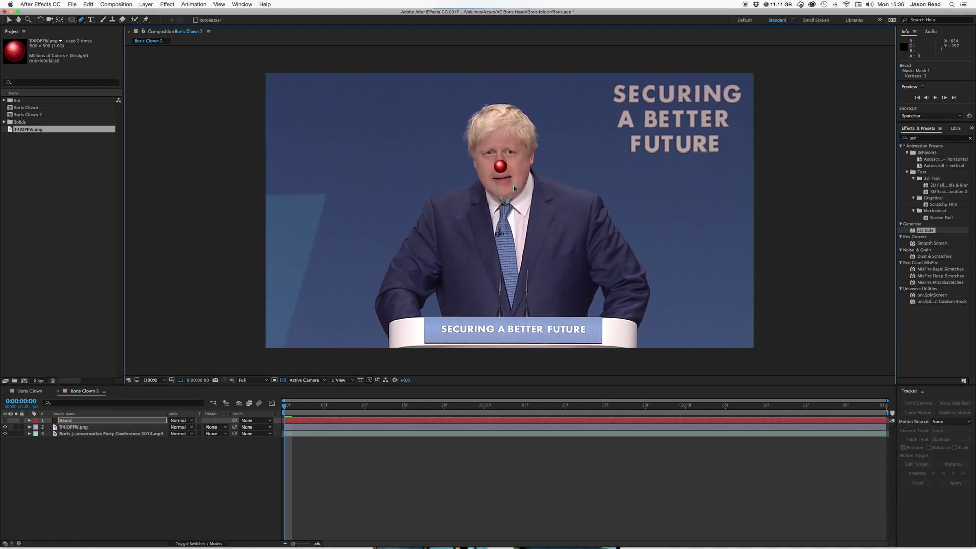
click(497, 188)
click(493, 186)
click(517, 188)
click(503, 193)
drag(503, 193, 505, 205)
Step: Make the Beard layer visible again and reselect it
click(5, 421)
click(318, 479)
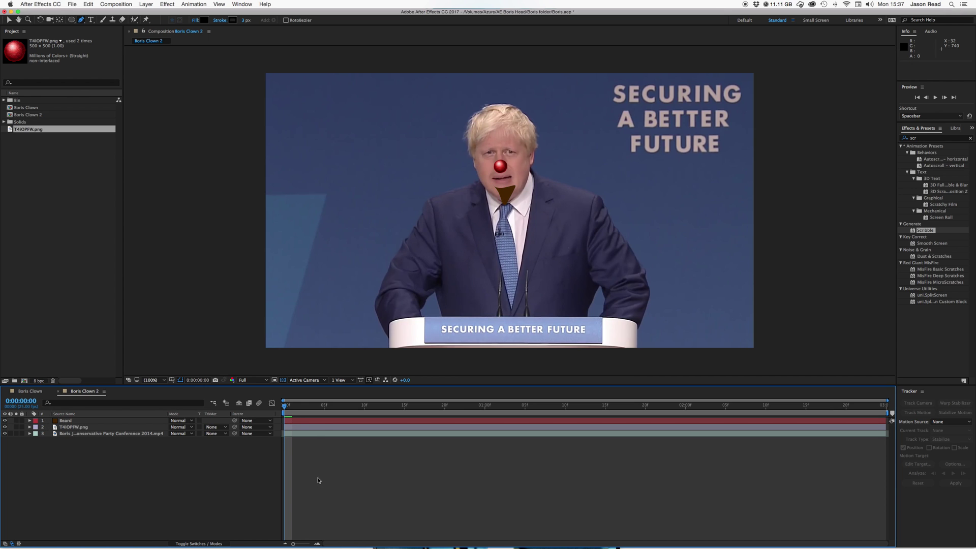
click(312, 420)
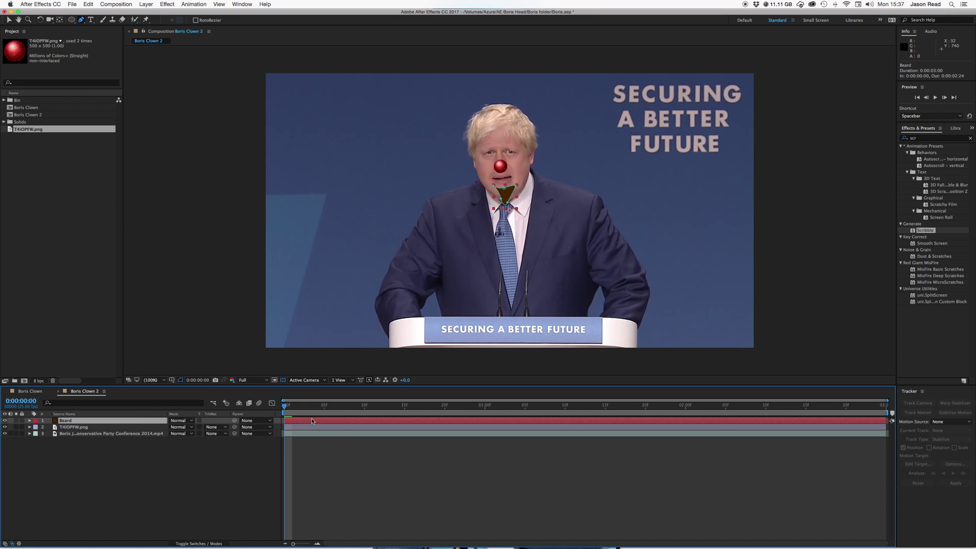
Step: Show the Beard's Position and the footage's face-tracking keyframes
key(p)
click(308, 440)
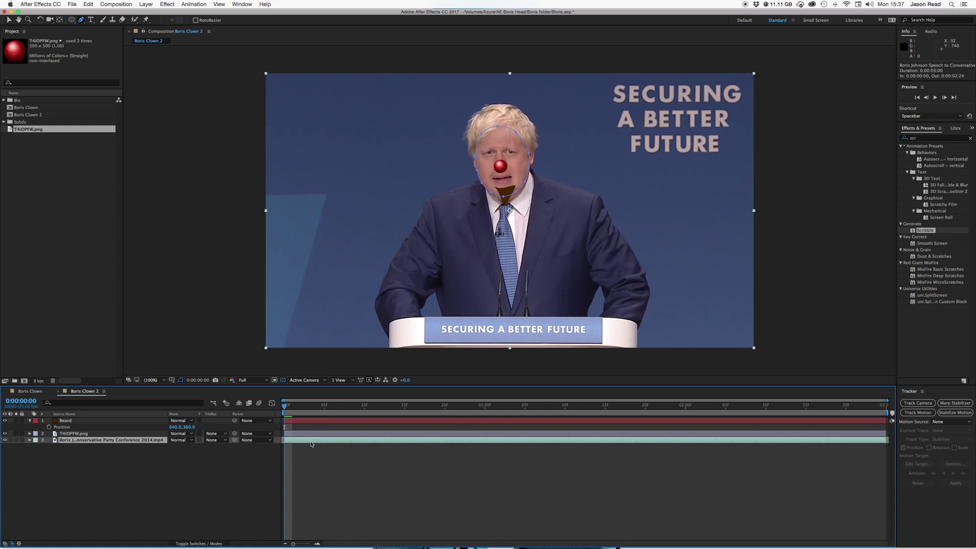
key(u)
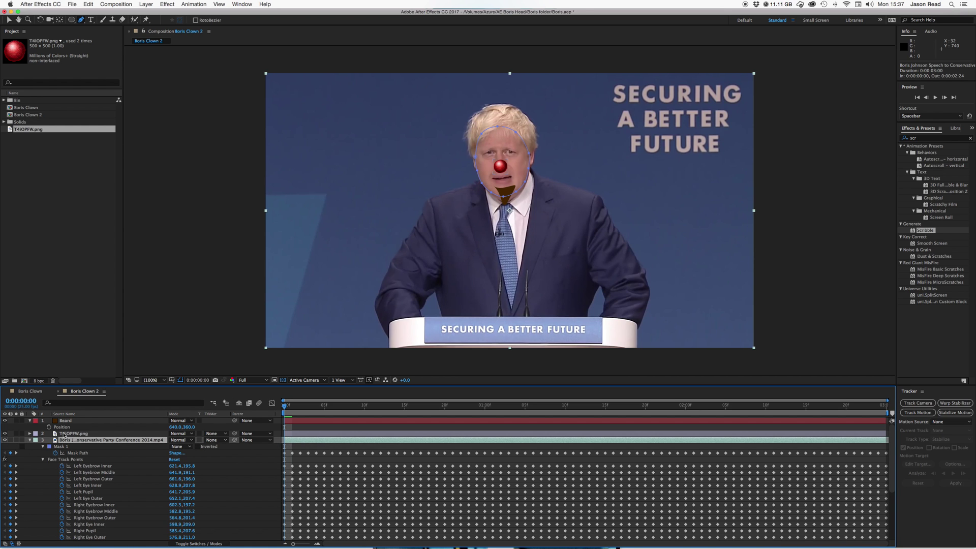
Step: Add a Beard Position expression, undo the wrong face-point link, and move the anchor onto the chin
alt+click(48, 427)
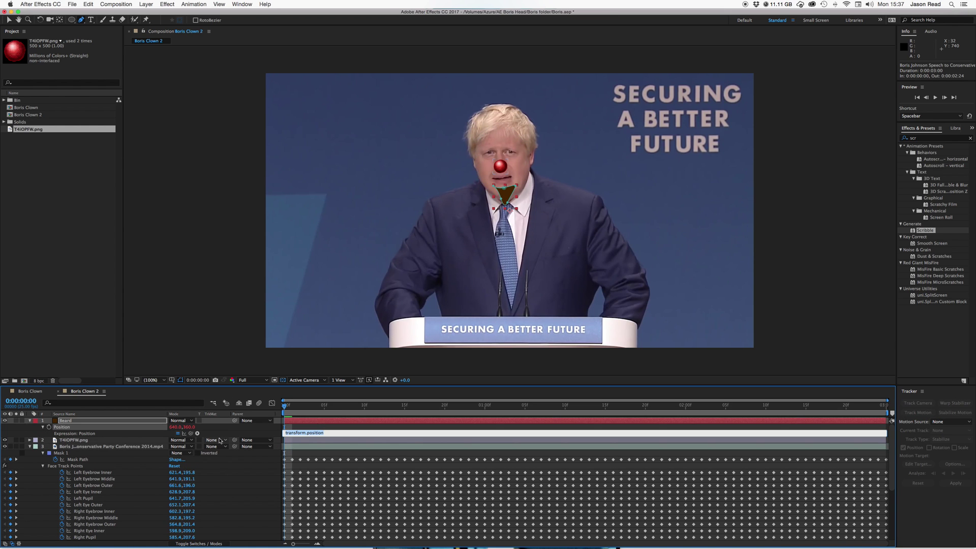
drag(192, 433, 194, 401)
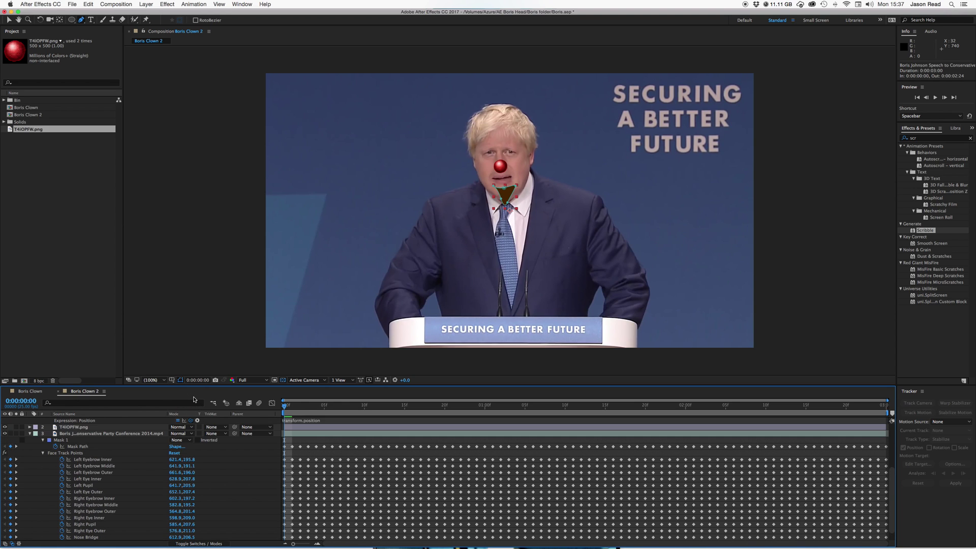
click(403, 444)
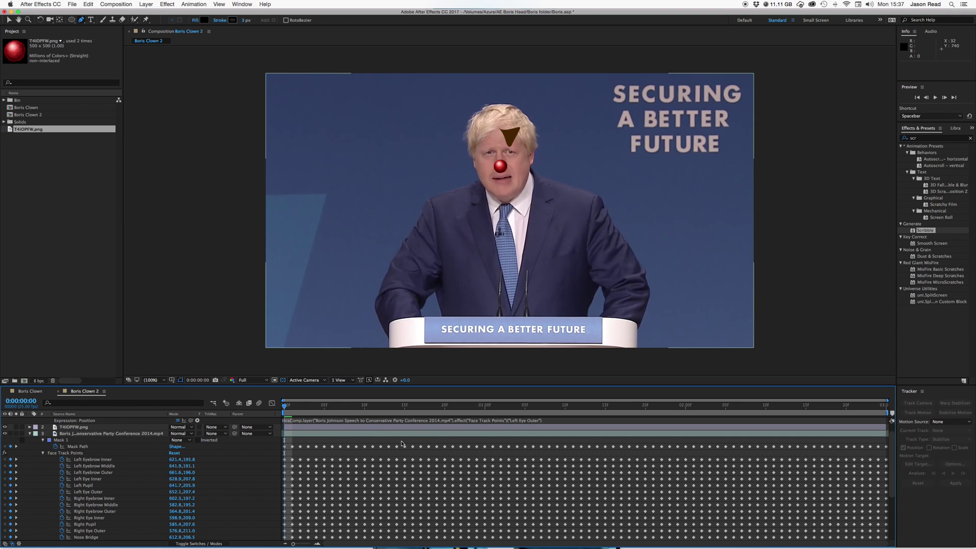
key(super+z)
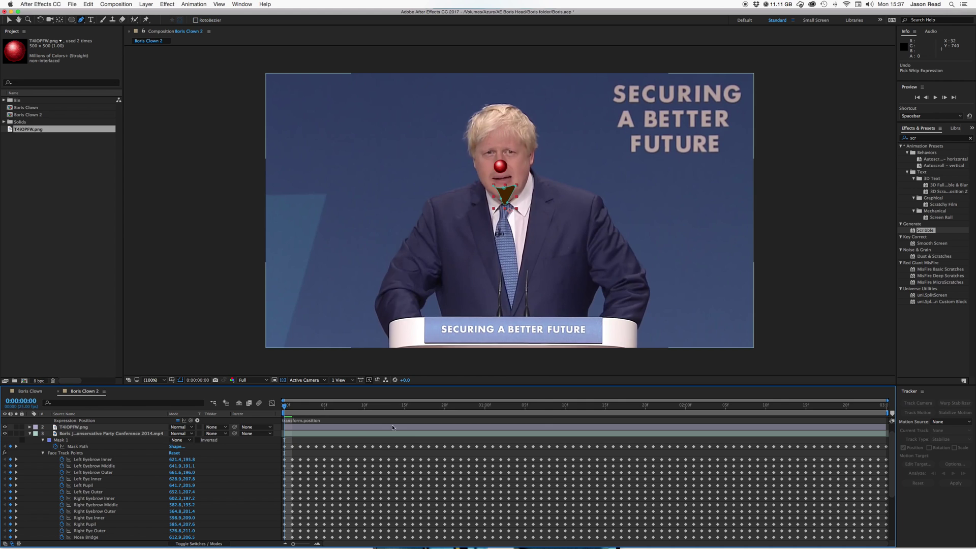
click(59, 22)
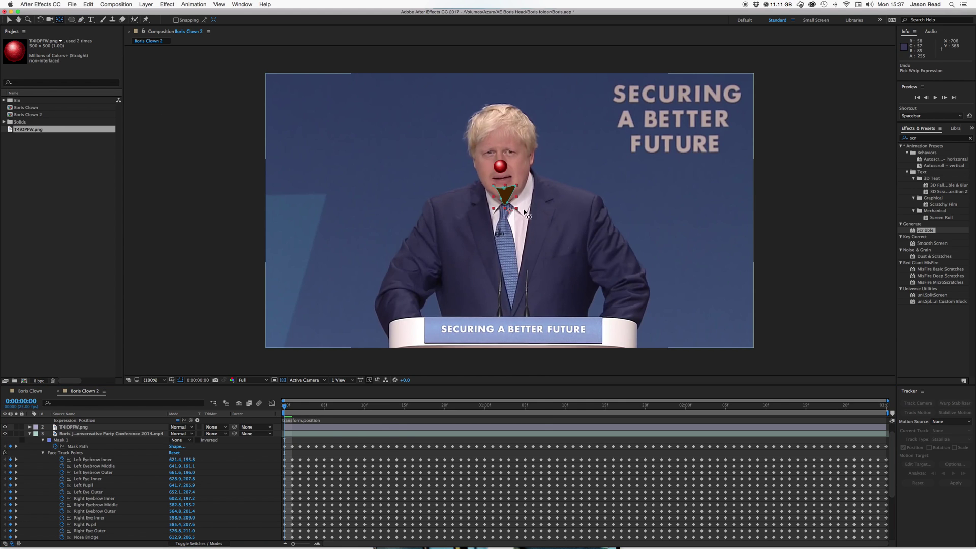
drag(511, 213, 504, 201)
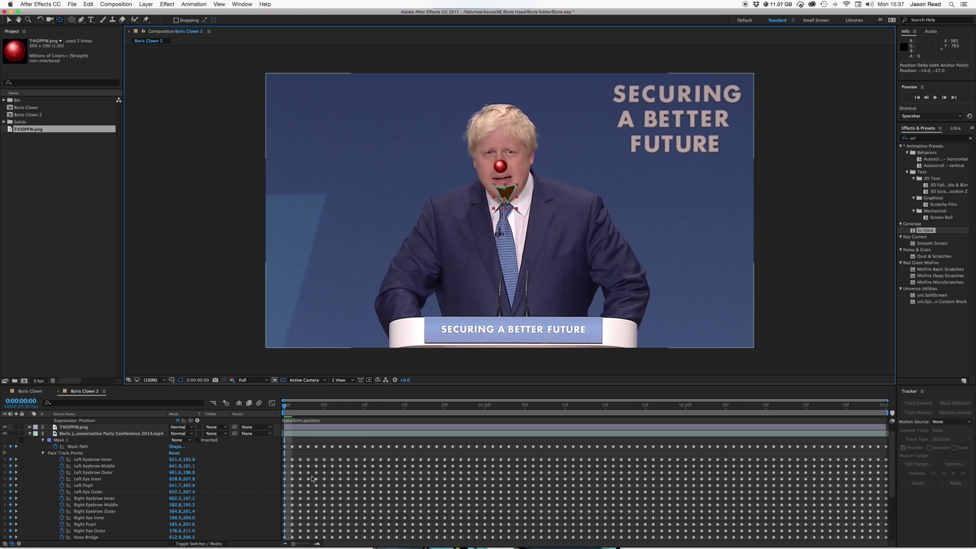
Step: Link the Beard Position expression to the Chin track point and preview the following goatee
scroll(192, 424, up, 1)
click(193, 433)
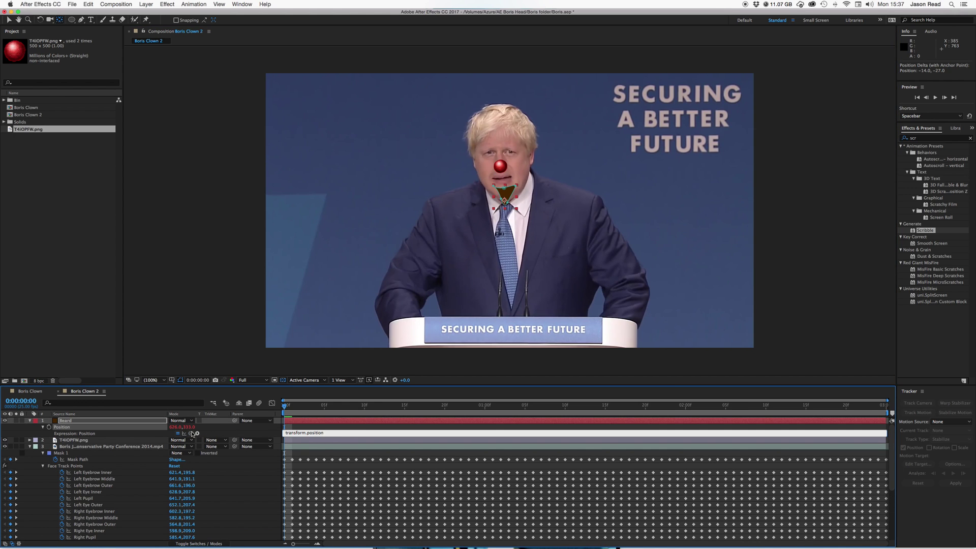
drag(190, 433, 118, 538)
click(432, 445)
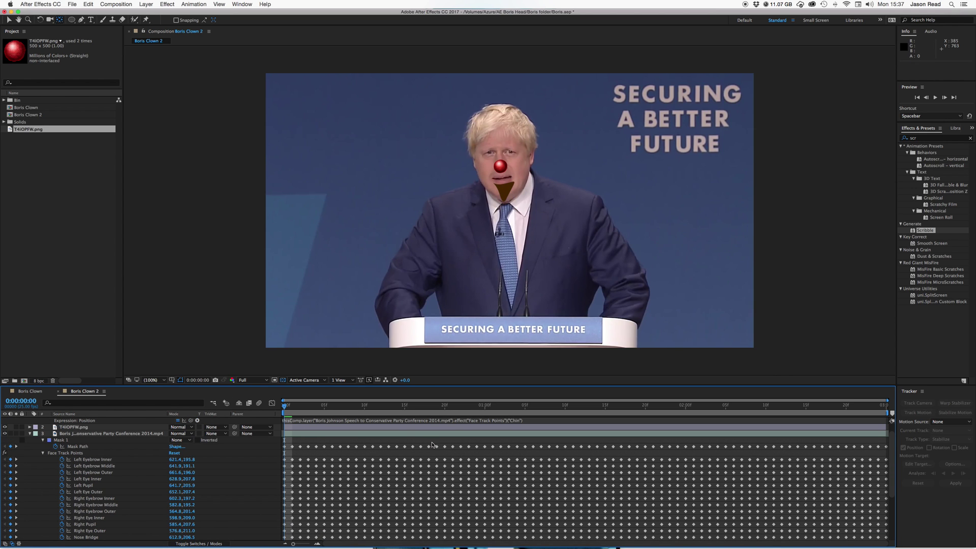
key(space)
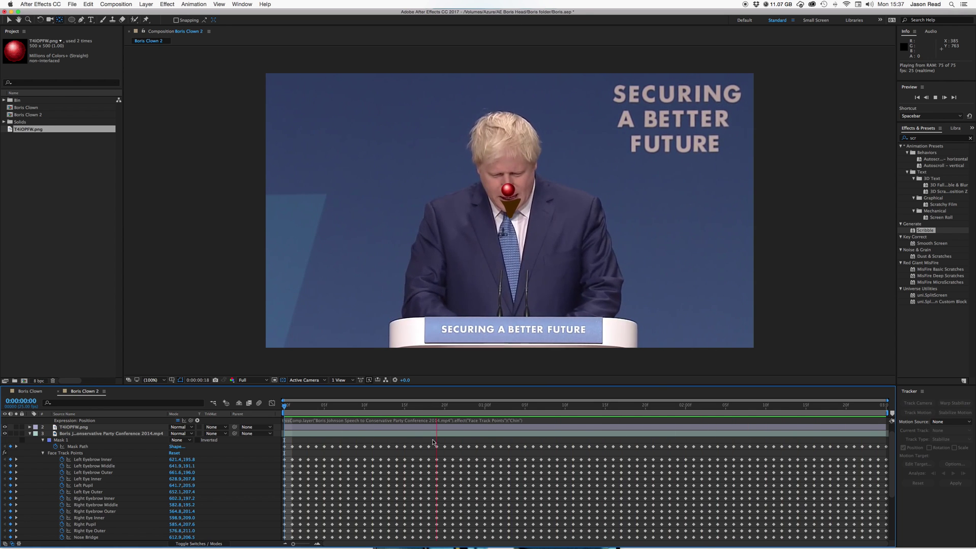
click(274, 412)
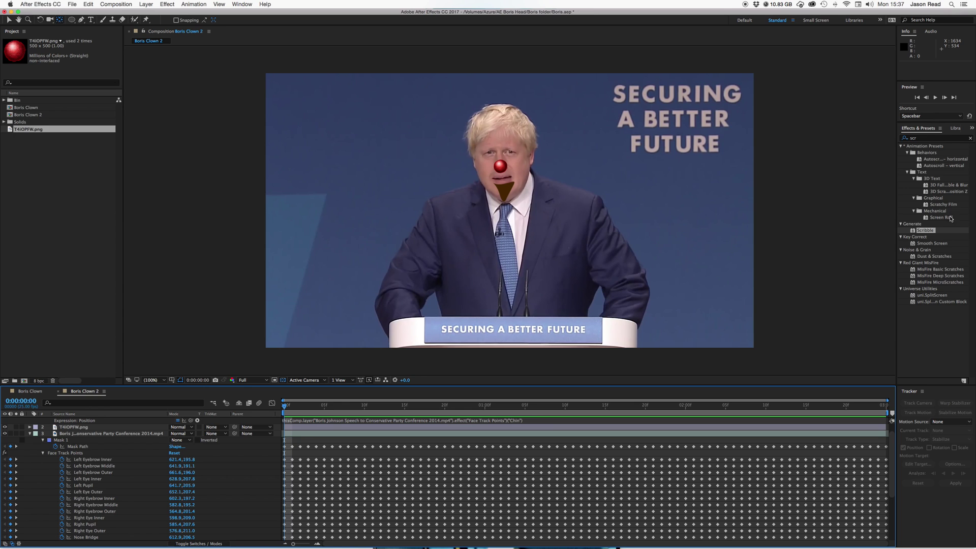
Step: Apply the Scribble effect to the Beard layer with Composite set to Reveal Original Image
click(914, 235)
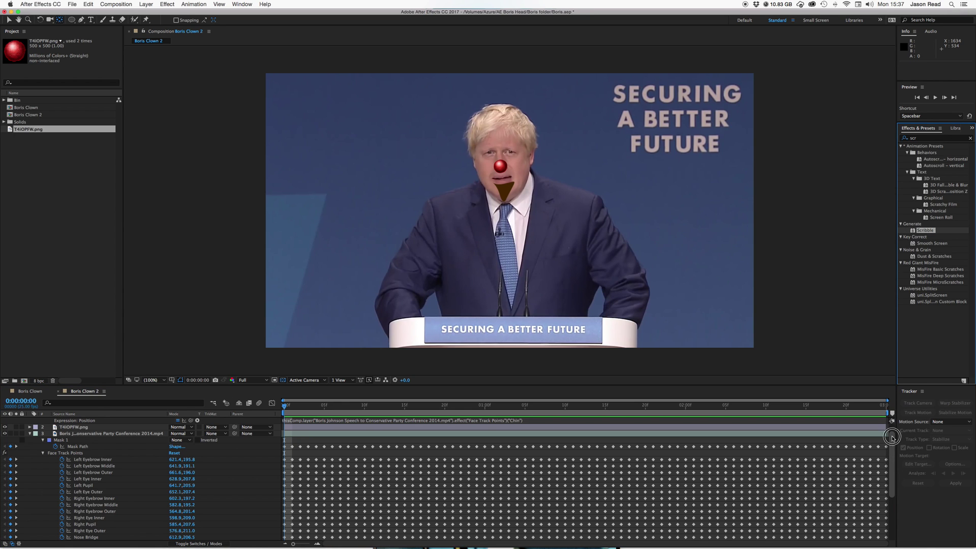
drag(890, 452, 893, 410)
drag(914, 231, 682, 419)
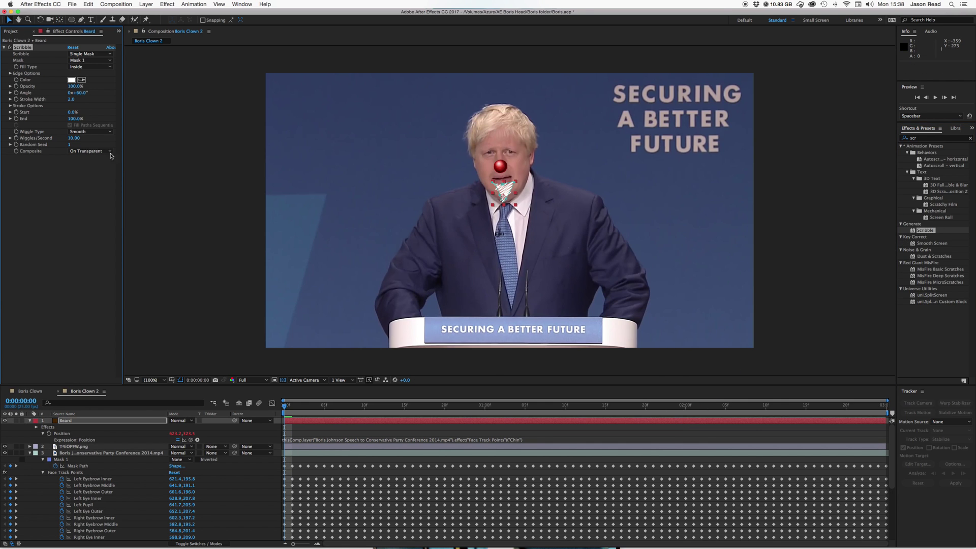
click(103, 151)
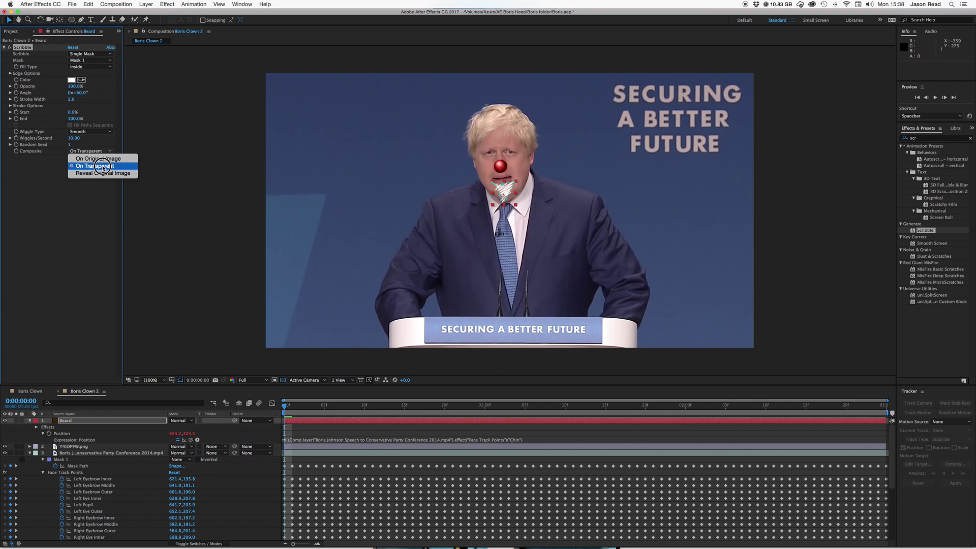
key(Escape)
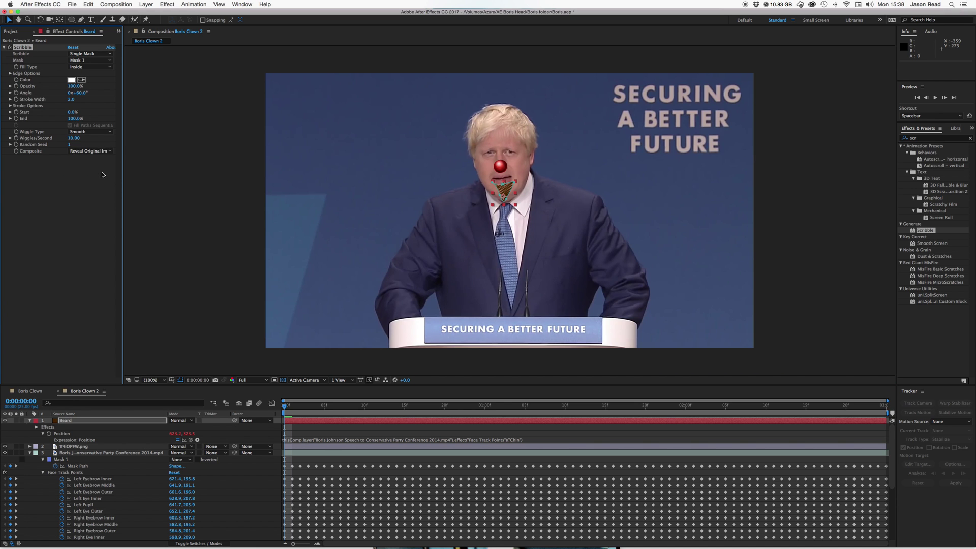
Step: Deselect the Beard layer and preview the scribble-textured beard tracking the chin
click(363, 432)
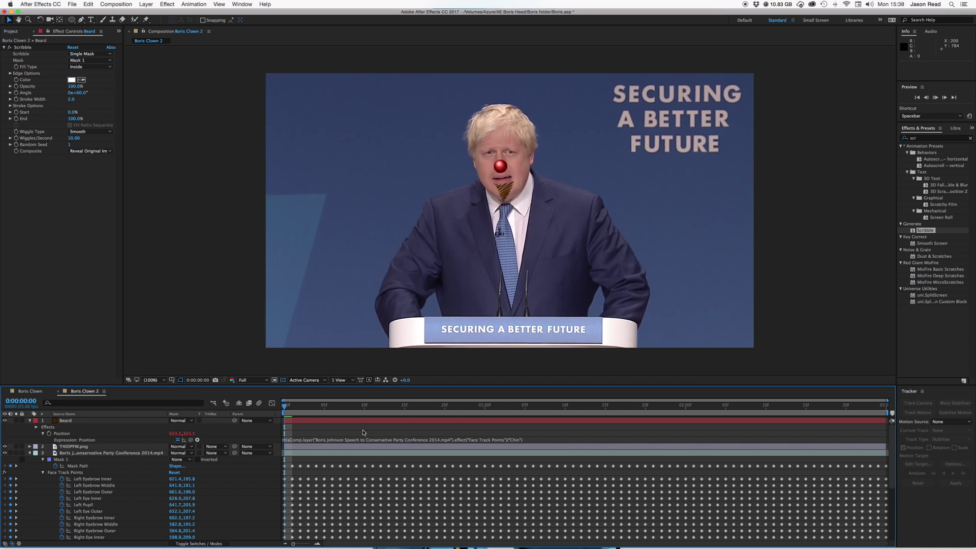
key(space)
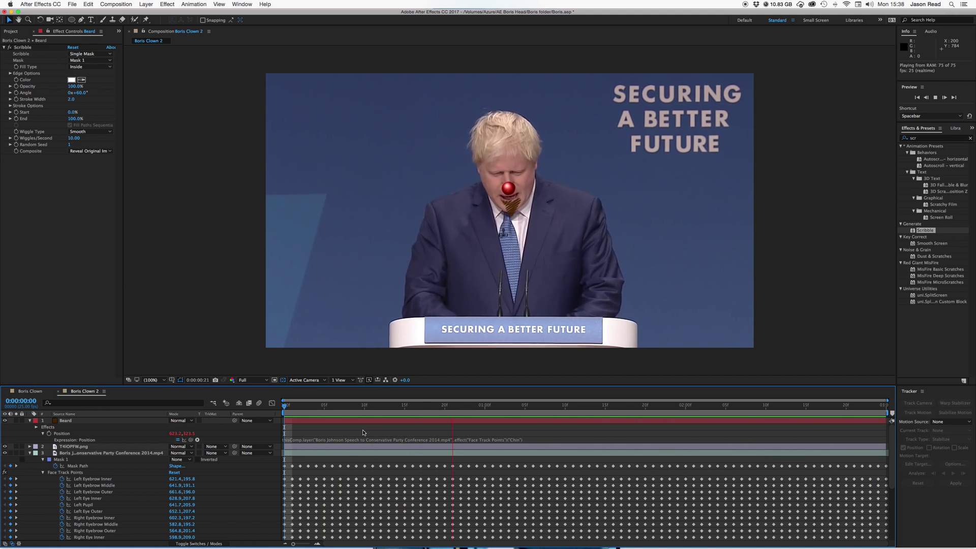
key(space)
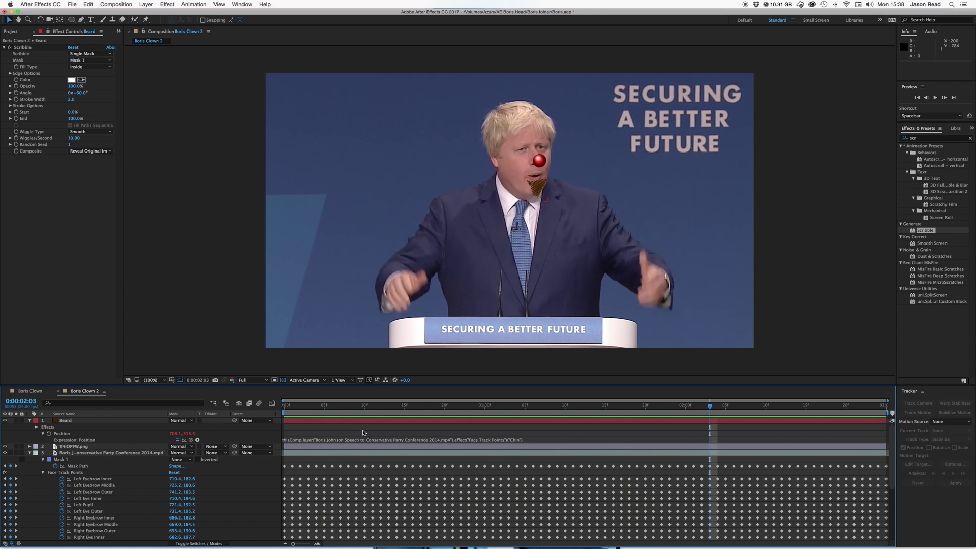